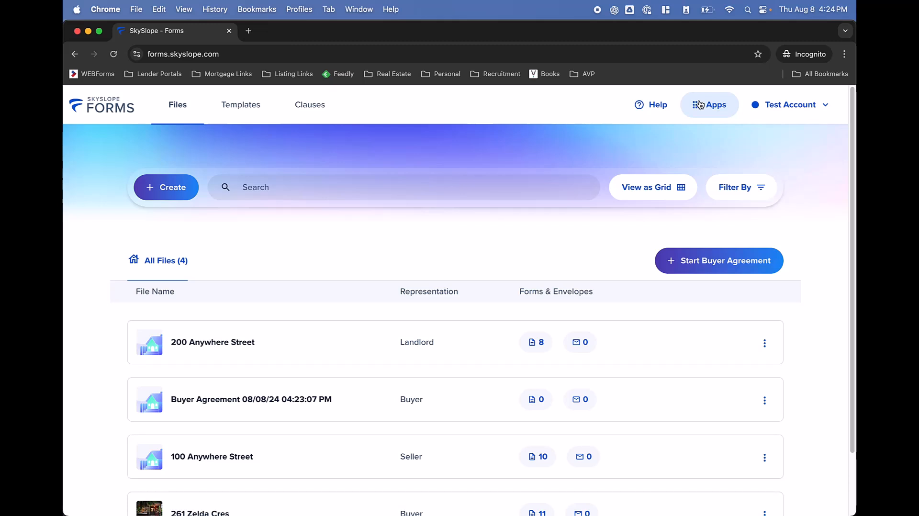
Open the Apps switcher from SkySlope Forms to list SkySlope and DigiSign
{"action": "left_click", "coordinate": [707, 104]}
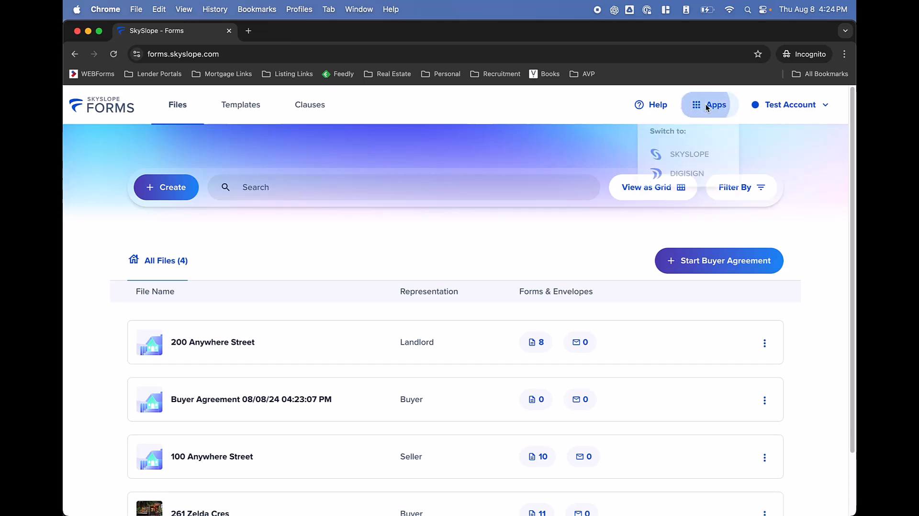
Switch to the main SkySlope app and bring up the Create New transaction-or-listing choice
{"action": "left_click", "coordinate": [686, 158]}
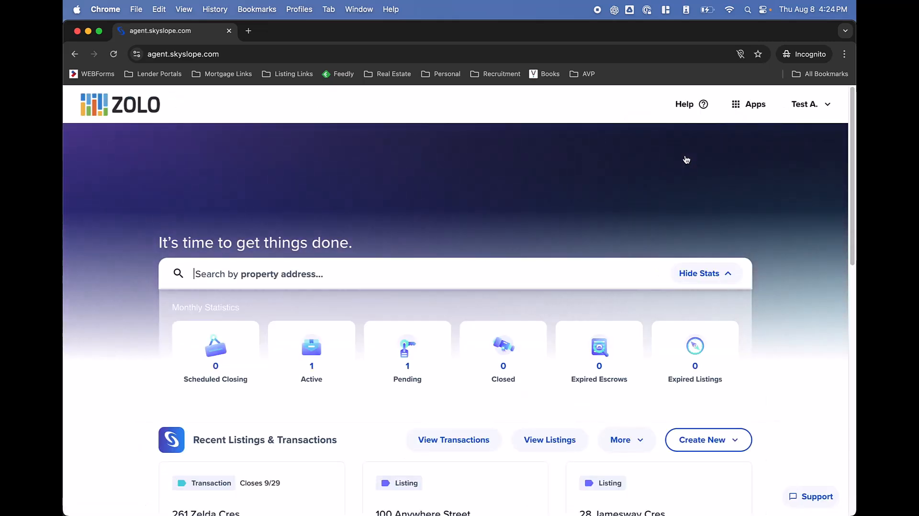
{"action": "scroll", "coordinate": [687, 159], "scroll_direction": "down", "scroll_amount": 2}
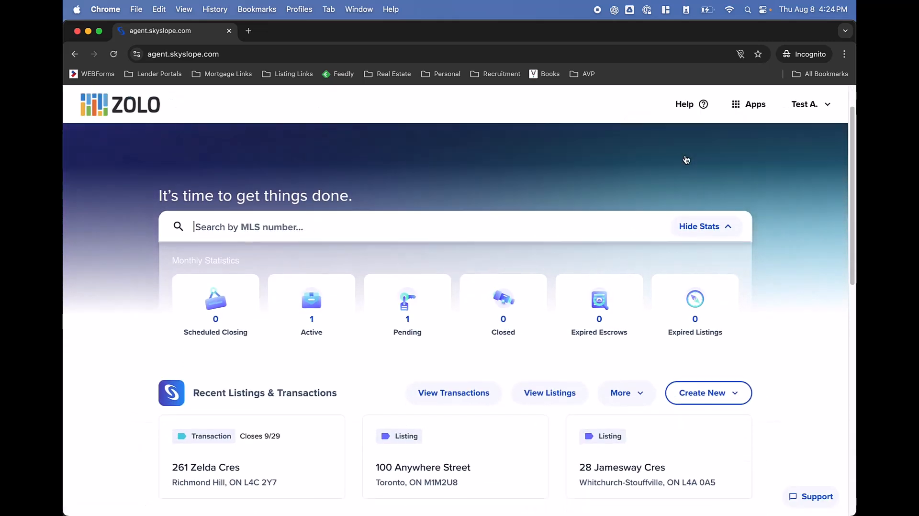
{"action": "left_click", "coordinate": [697, 397]}
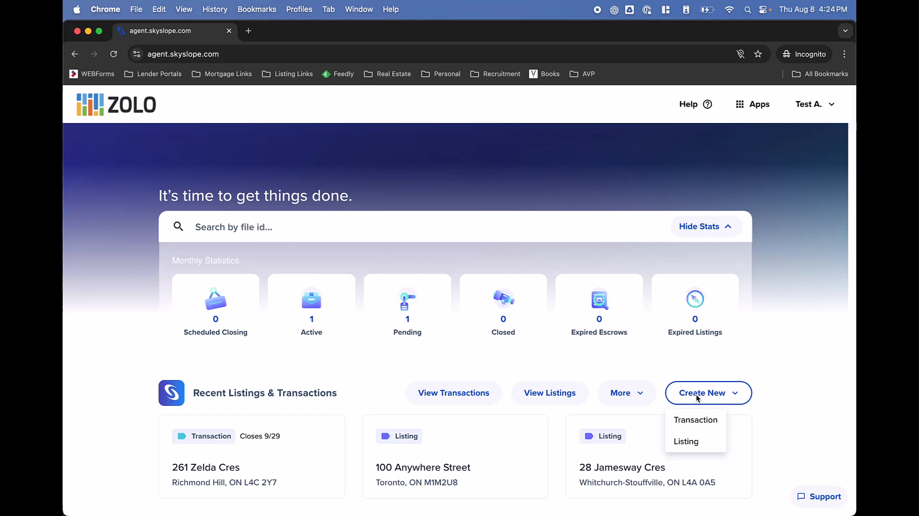
Start a new listing and switch its property search from Forms to Address Lookup
{"action": "left_click", "coordinate": [705, 446]}
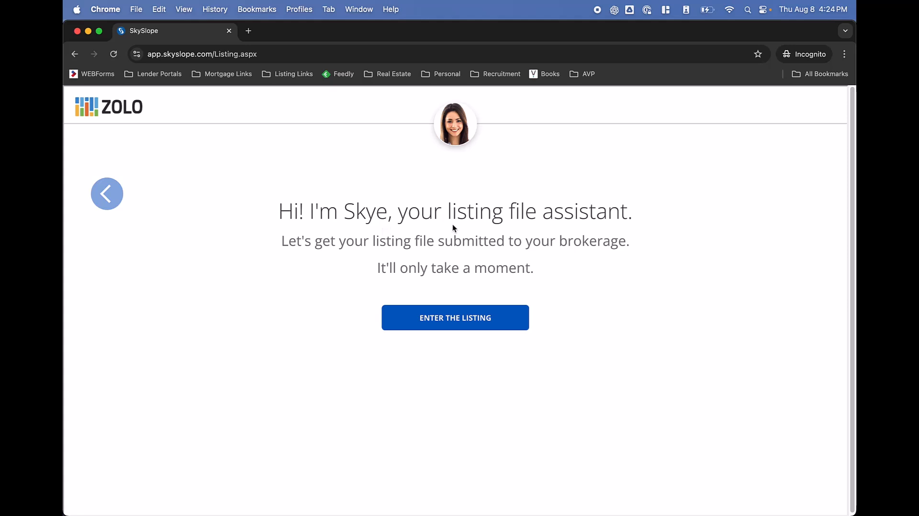
{"action": "left_click", "coordinate": [449, 320]}
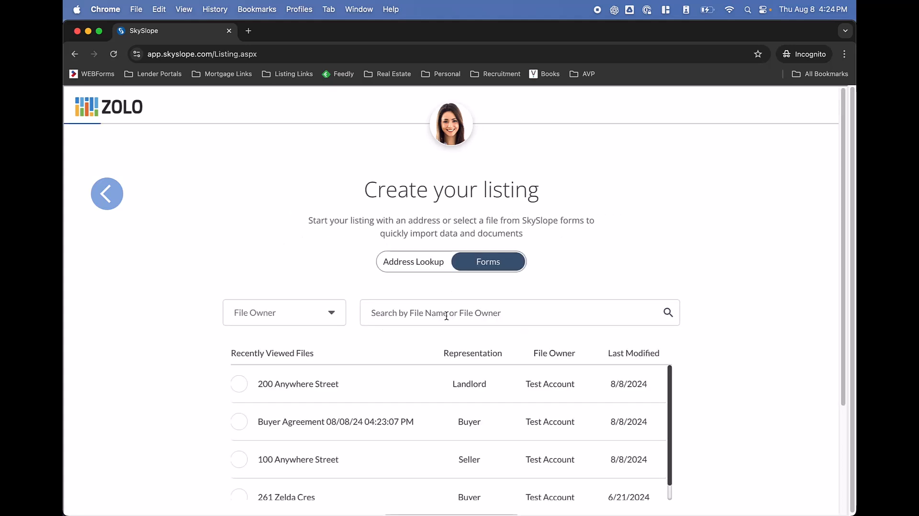
{"action": "left_click", "coordinate": [428, 272]}
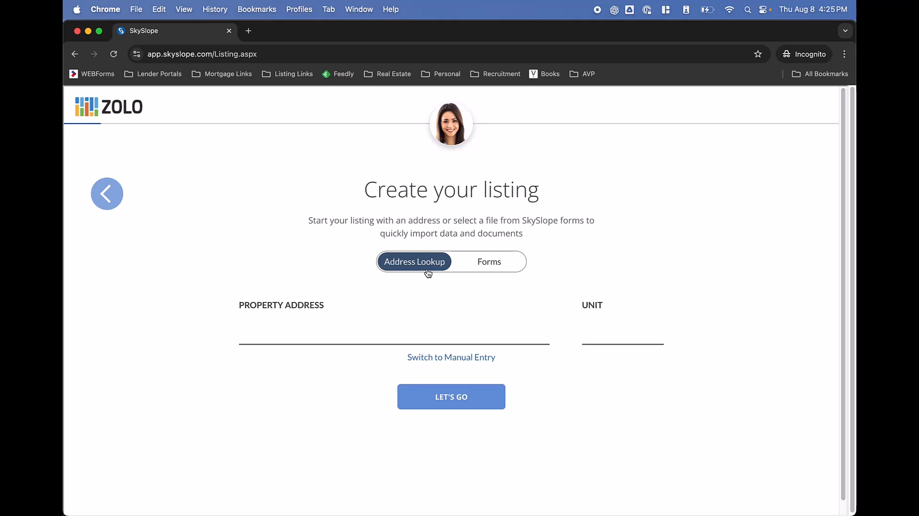
{"action": "left_click", "coordinate": [400, 328]}
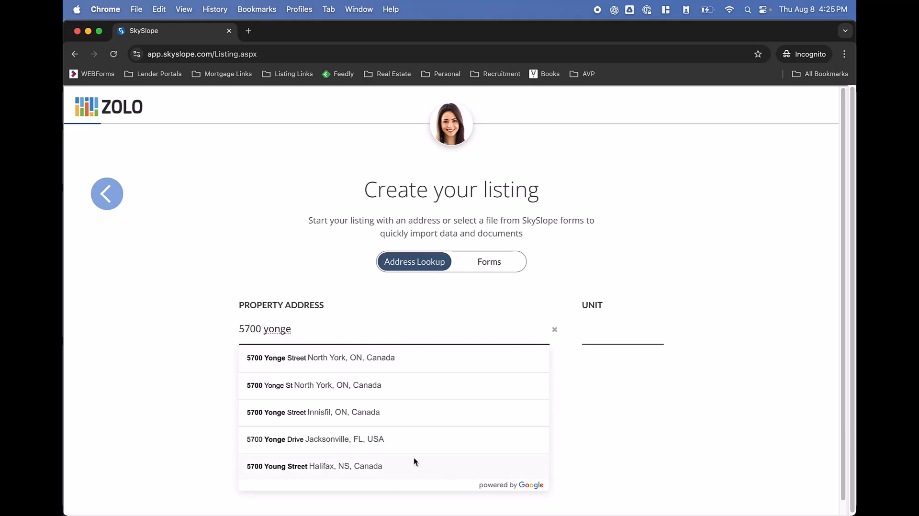
{"action": "left_click", "coordinate": [361, 363]}
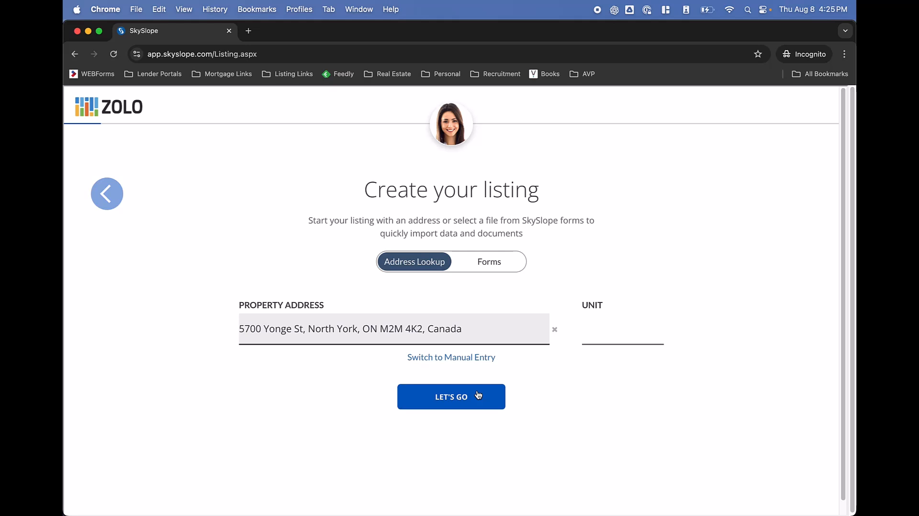
{"action": "type", "text": "19000"}
{"action": "key", "text": "BackSpace"}
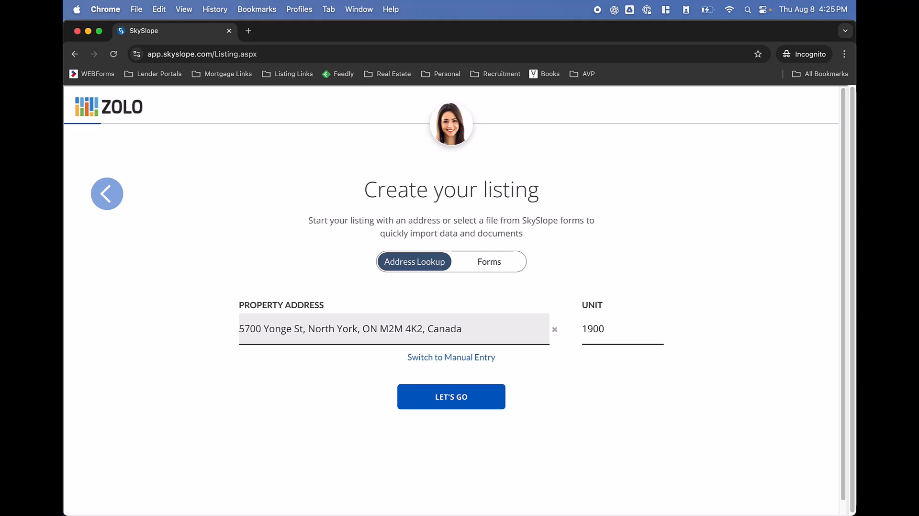
{"action": "left_click", "coordinate": [458, 407]}
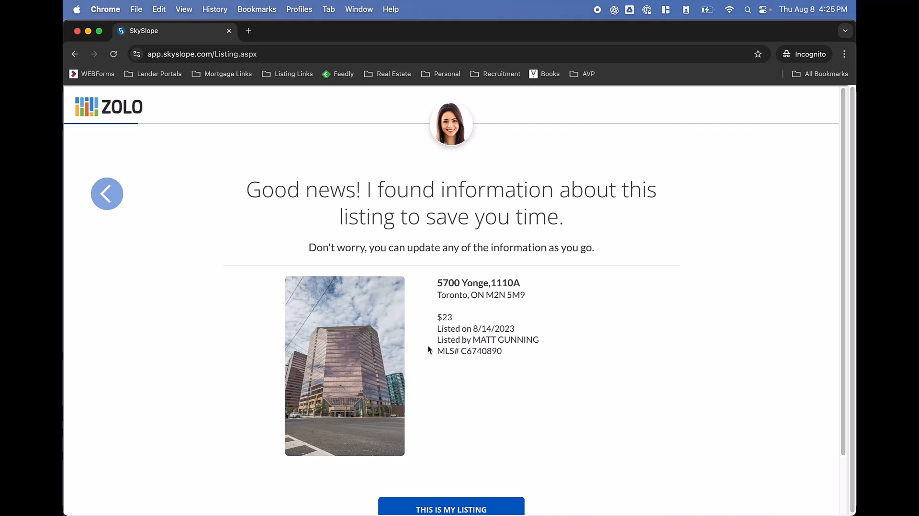
{"action": "scroll", "coordinate": [428, 349], "scroll_direction": "down", "scroll_amount": 2}
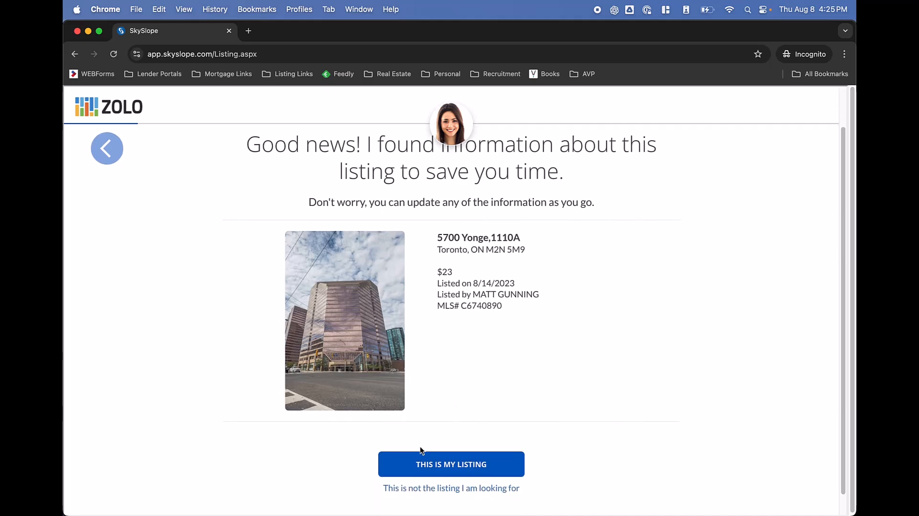
{"action": "scroll", "coordinate": [421, 453], "scroll_direction": "down", "scroll_amount": 1}
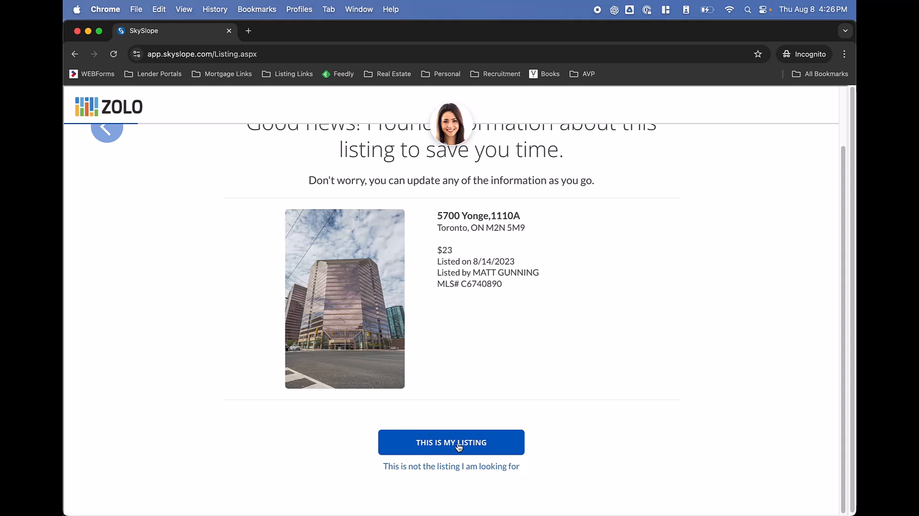
{"action": "left_click", "coordinate": [437, 467]}
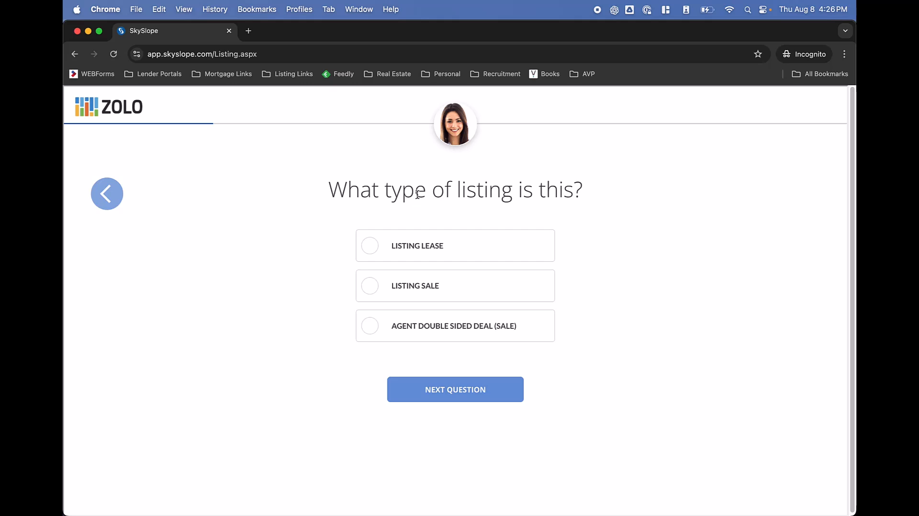
Mark the listing as a Listing Sale and enter a list price of 999,999
{"action": "left_click", "coordinate": [391, 296]}
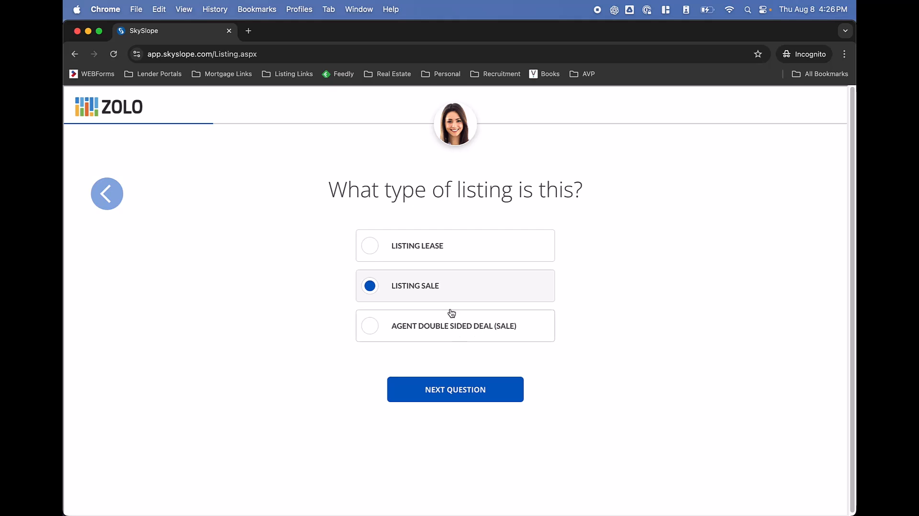
{"action": "left_click", "coordinate": [448, 395]}
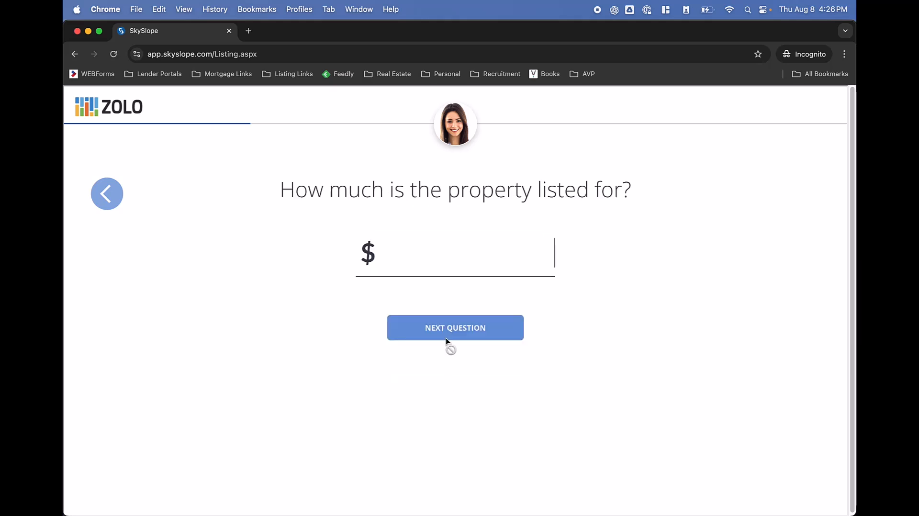
{"action": "type", "text": "999"}
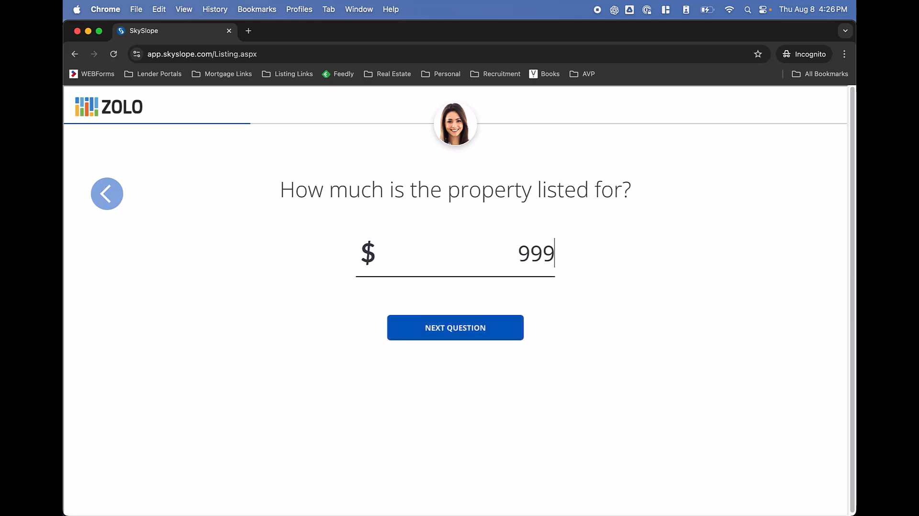
{"action": "type", "text": ",999"}
Set flat listing and sales commissions of 2.50% each
{"action": "left_click", "coordinate": [424, 335]}
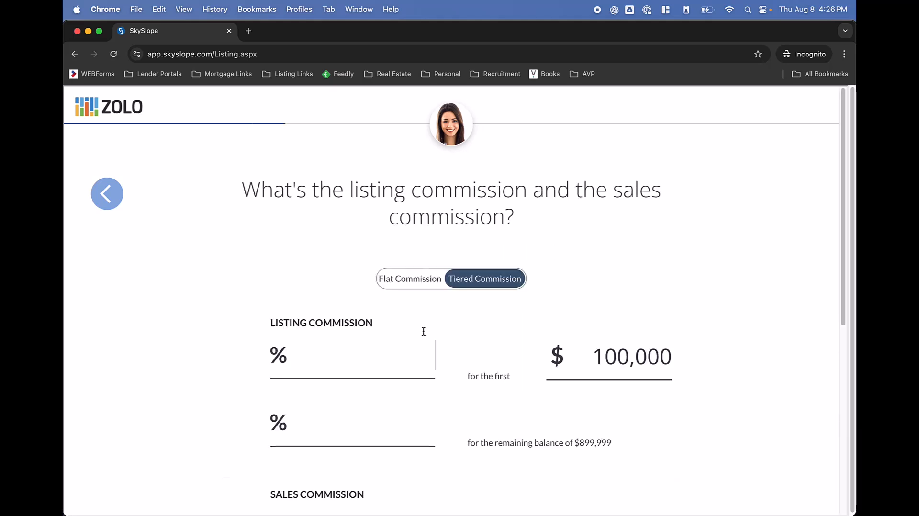
{"action": "left_click", "coordinate": [417, 283]}
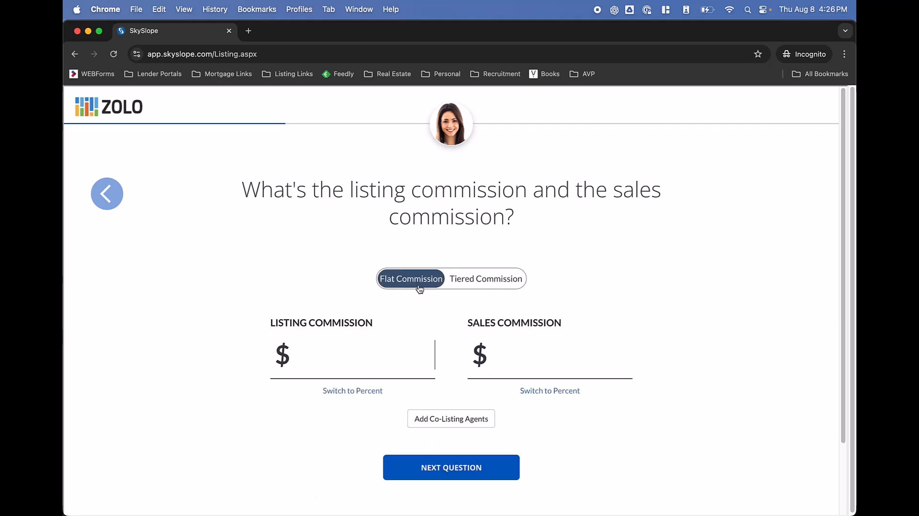
{"action": "left_click", "coordinate": [366, 390]}
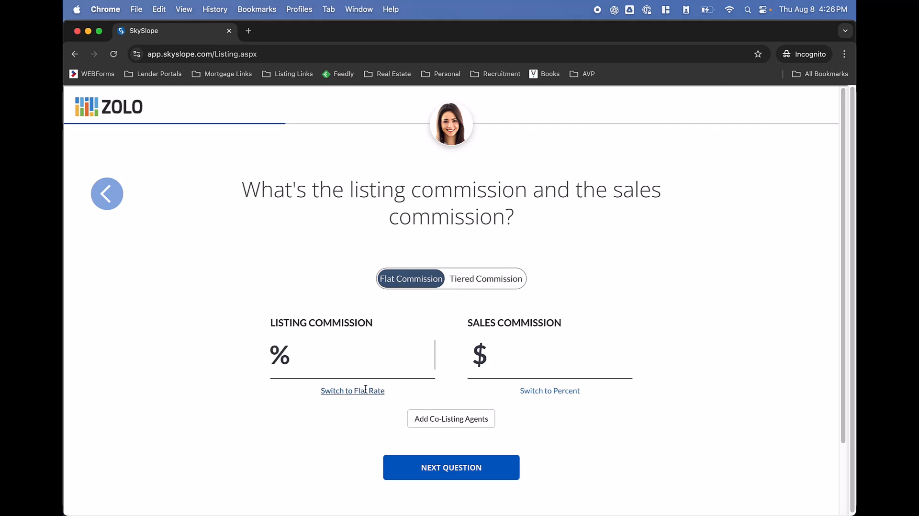
{"action": "left_click", "coordinate": [548, 390]}
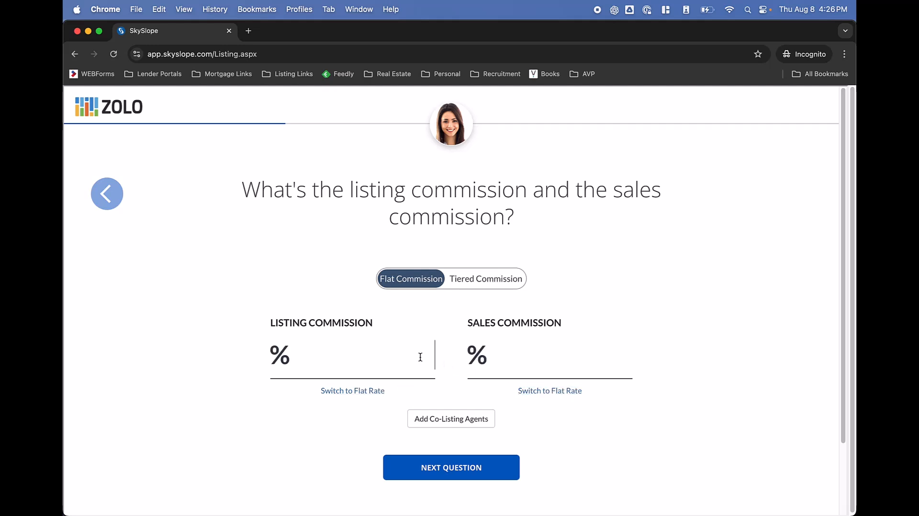
{"action": "type", "text": "2.5"}
{"action": "left_click", "coordinate": [551, 350]}
{"action": "type", "text": "2.5"}
{"action": "left_click", "coordinate": [701, 346]}
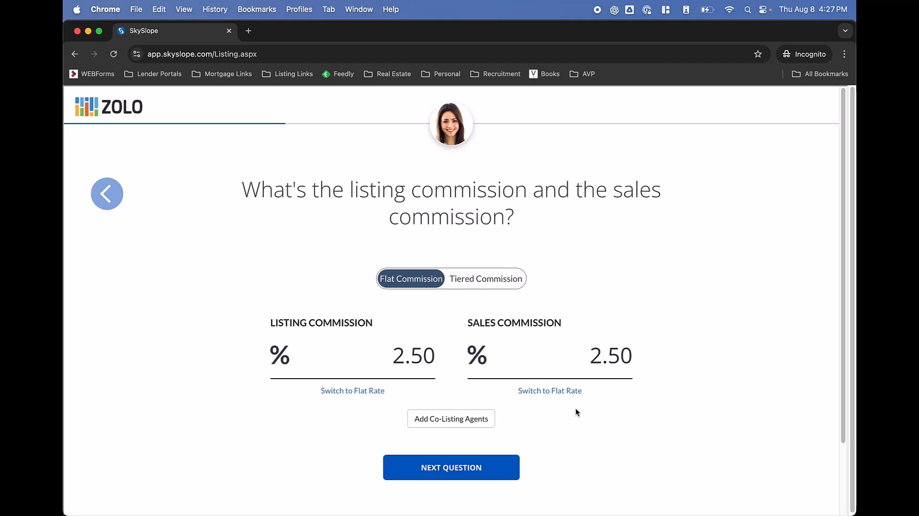
Set the listing period from 08/08/2024 to 09/30/2024
{"action": "left_click", "coordinate": [499, 460]}
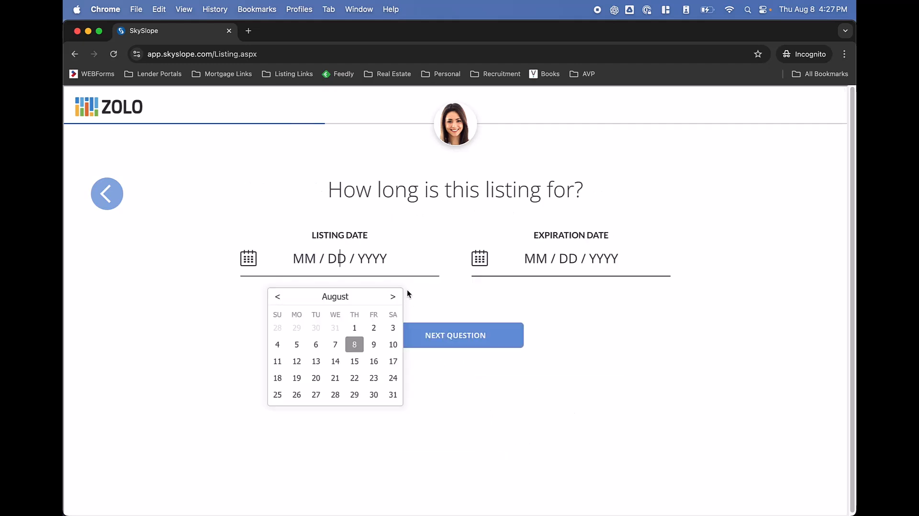
{"action": "left_click", "coordinate": [355, 345]}
{"action": "left_click", "coordinate": [624, 298]}
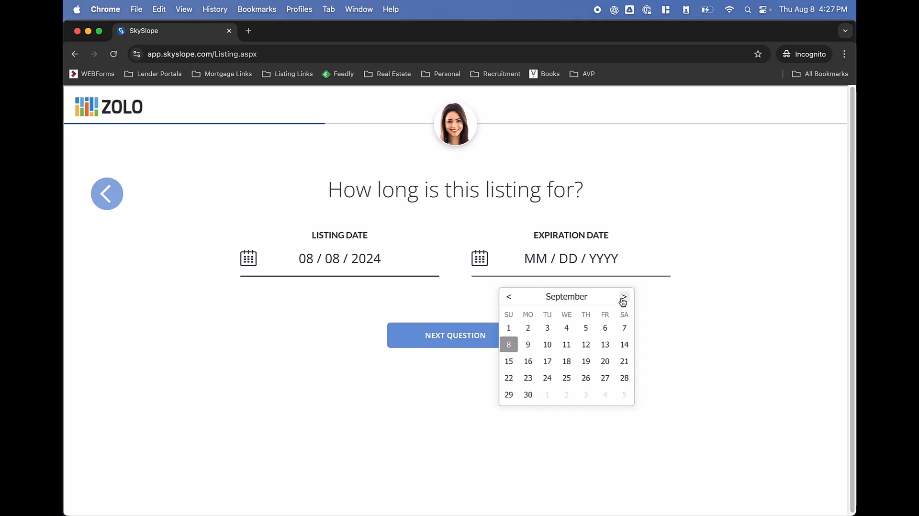
{"action": "left_click", "coordinate": [528, 395]}
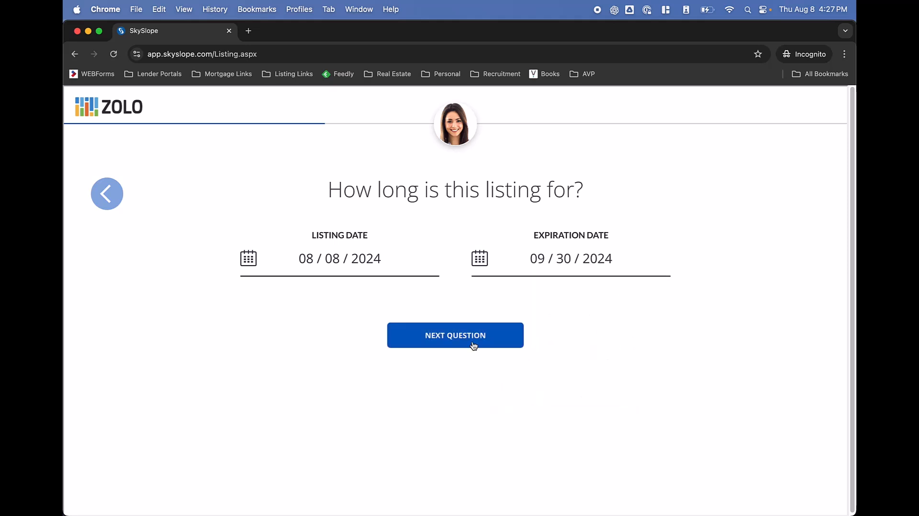
{"action": "left_click", "coordinate": [473, 346]}
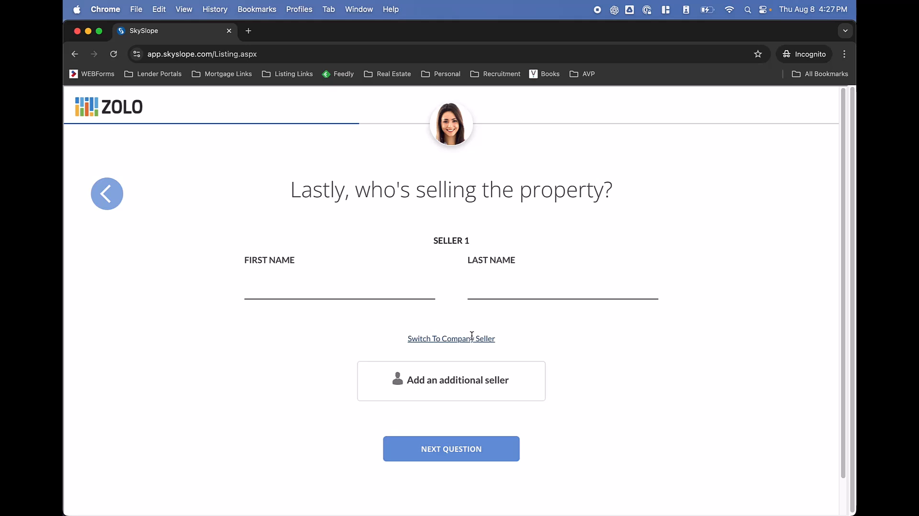
Enter Seller 1's first and last name
{"action": "type", "text": "M"}
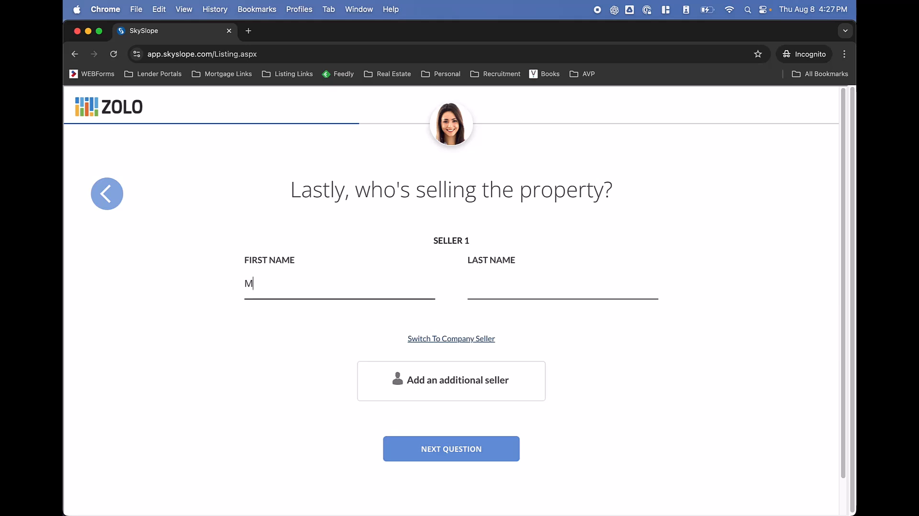
{"action": "key", "text": "BackSpace"}
{"action": "type", "text": "Bob"}
{"action": "key", "text": "Tab"}
{"action": "type", "text": "Bob"}
{"action": "key", "text": "BackSpace"}
{"action": "key", "text": "BackSpace"}
{"action": "type", "text": "uyer"}
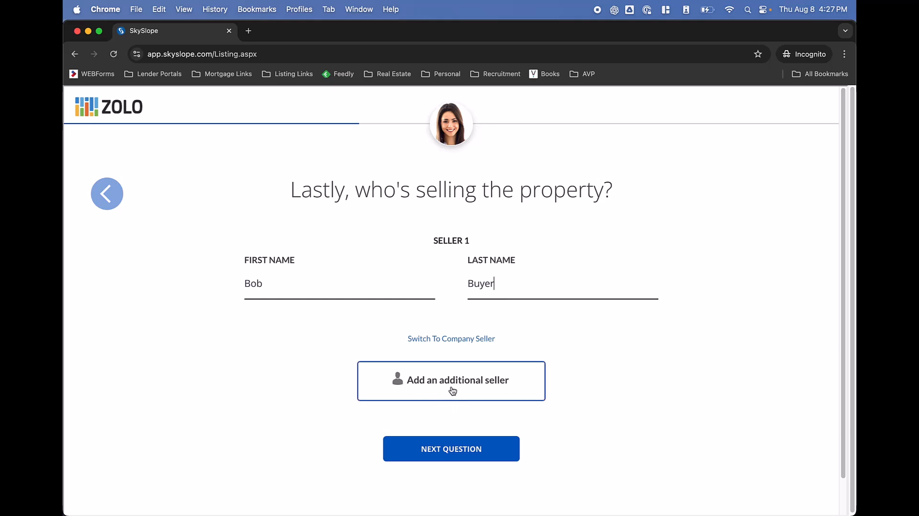
{"action": "left_click", "coordinate": [471, 447]}
{"action": "scroll", "coordinate": [450, 334], "scroll_direction": "down", "scroll_amount": 3}
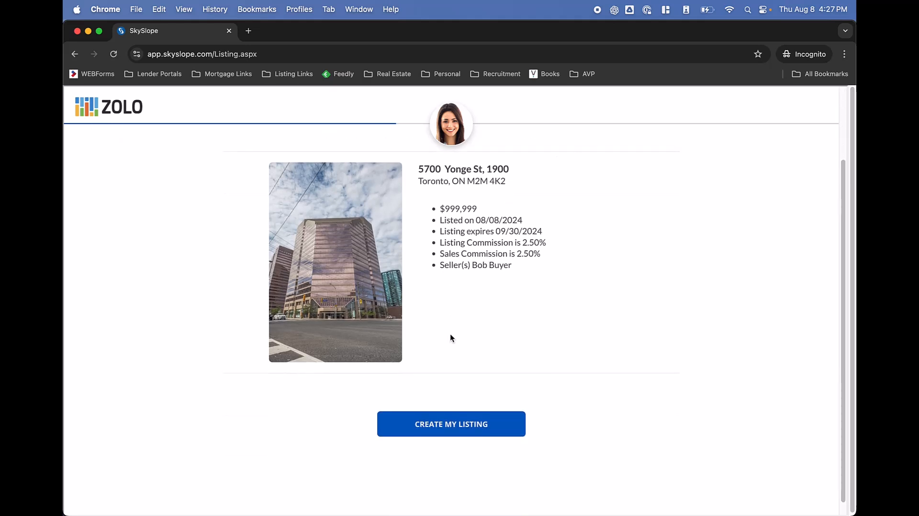
{"action": "scroll", "coordinate": [453, 412], "scroll_direction": "up", "scroll_amount": 1}
{"action": "scroll", "coordinate": [453, 411], "scroll_direction": "up", "scroll_amount": 1}
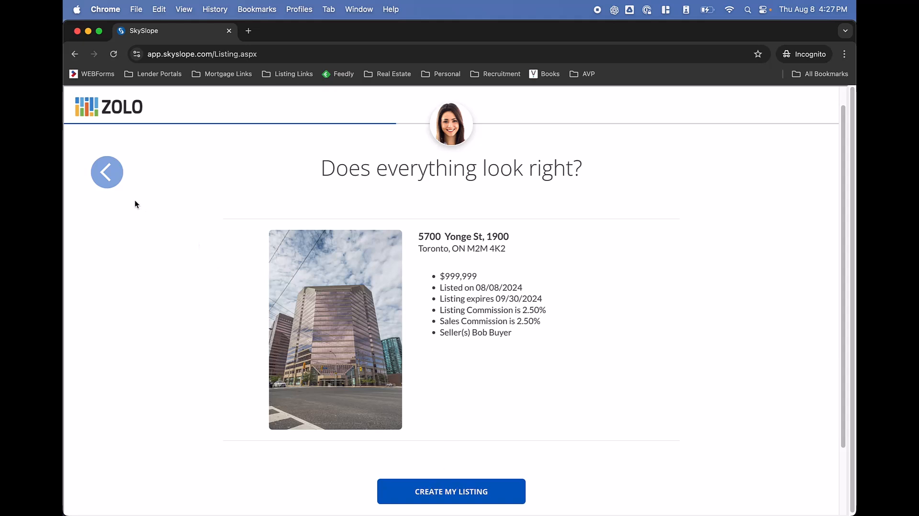
{"action": "left_click", "coordinate": [455, 488]}
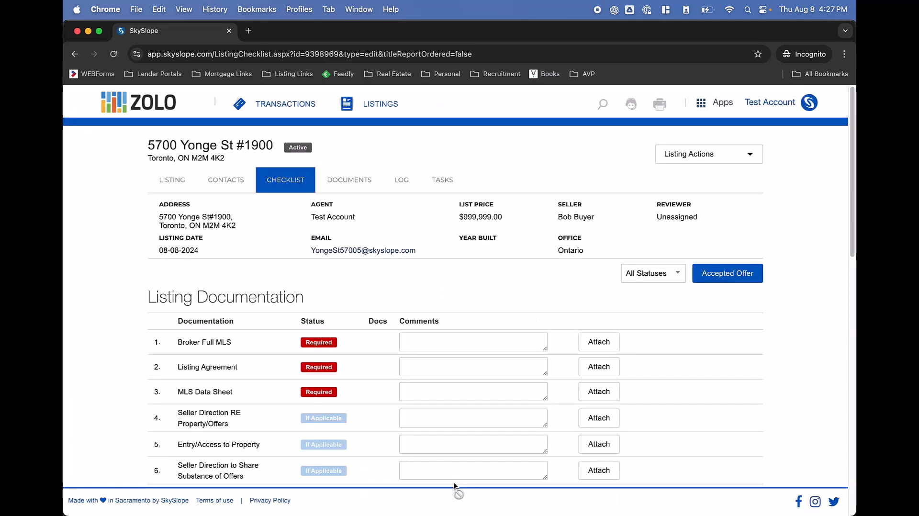
Scroll through the Listing Documentation checklist to review required items like Broker Full MLS
{"action": "scroll", "coordinate": [325, 203], "scroll_direction": "down", "scroll_amount": 2}
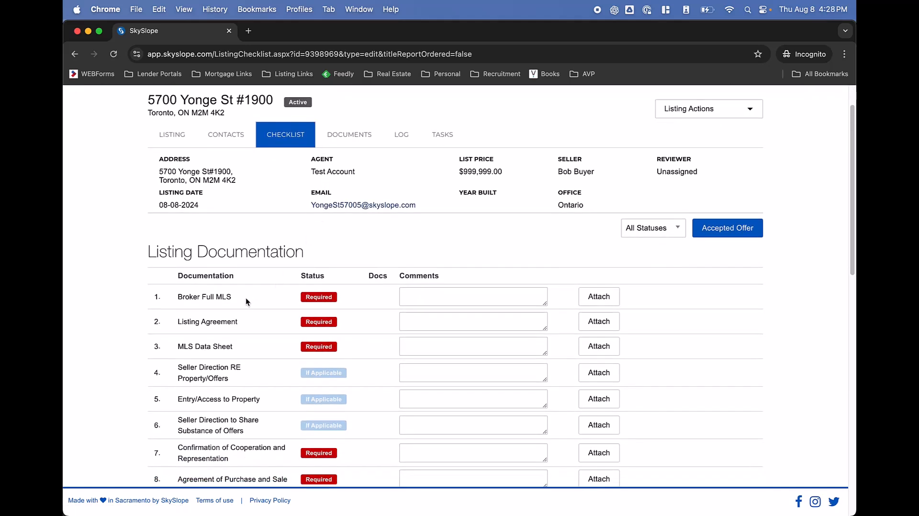
{"action": "scroll", "coordinate": [245, 298], "scroll_direction": "down", "scroll_amount": 7}
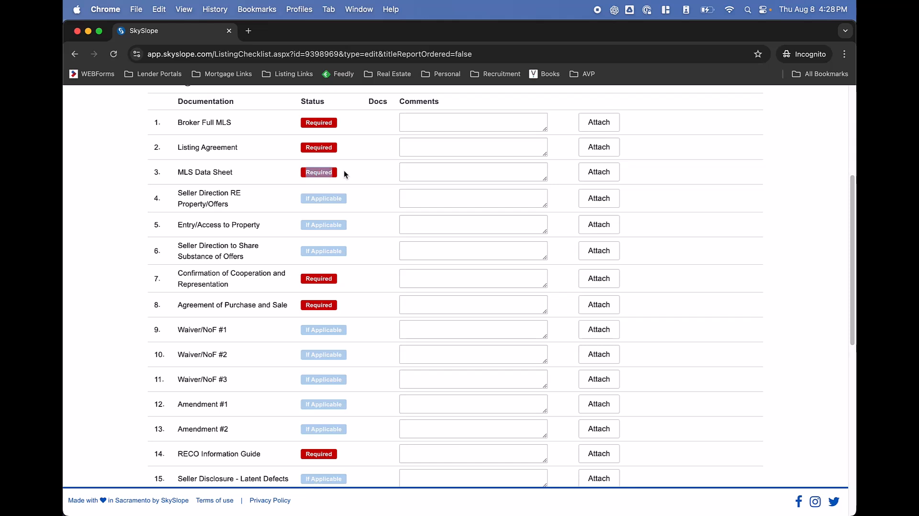
{"action": "scroll", "coordinate": [344, 171], "scroll_direction": "up", "scroll_amount": 1}
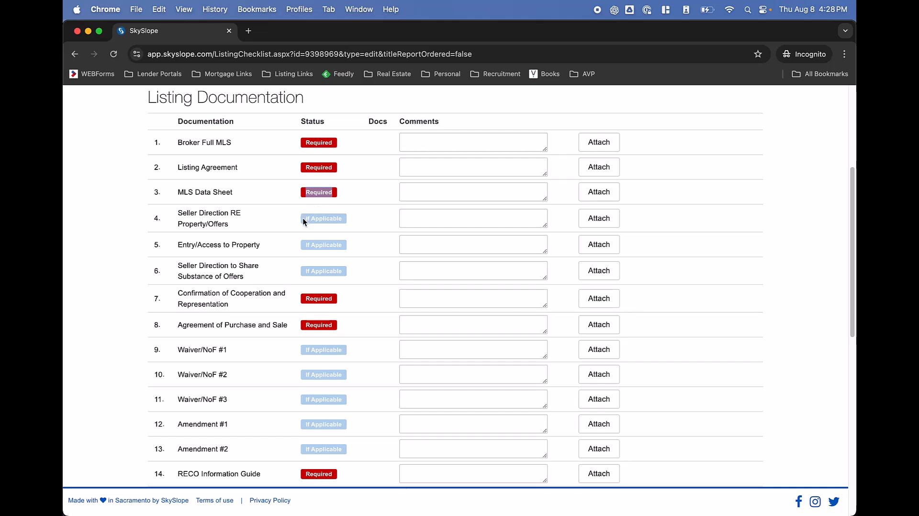
{"action": "scroll", "coordinate": [303, 221], "scroll_direction": "down", "scroll_amount": 5}
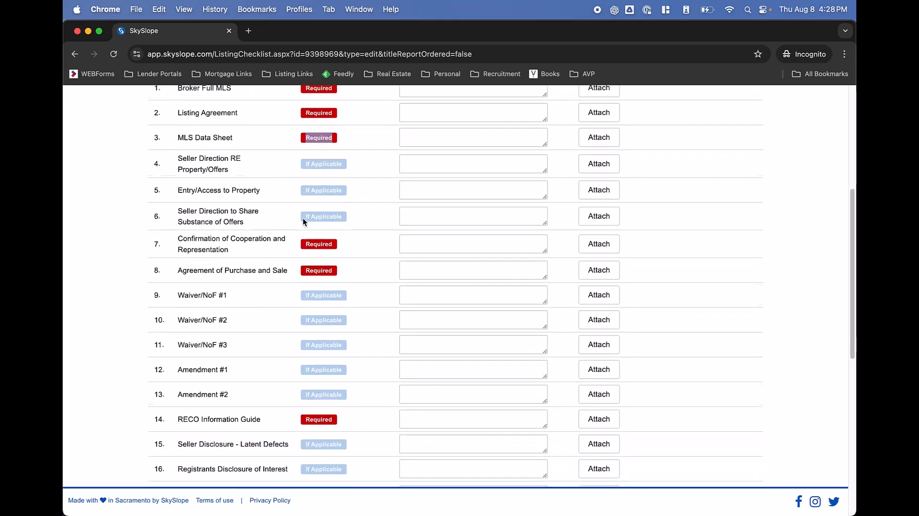
{"action": "scroll", "coordinate": [303, 222], "scroll_direction": "up", "scroll_amount": 15}
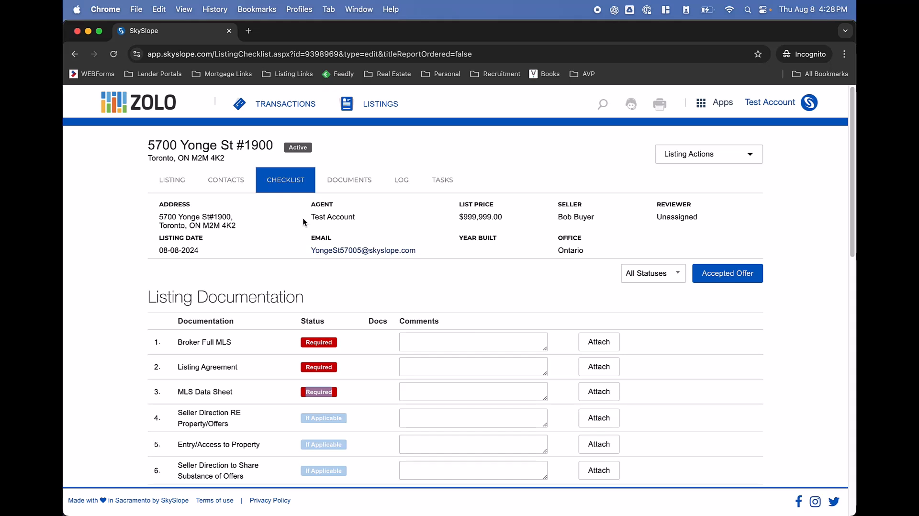
{"action": "scroll", "coordinate": [303, 222], "scroll_direction": "down", "scroll_amount": 1}
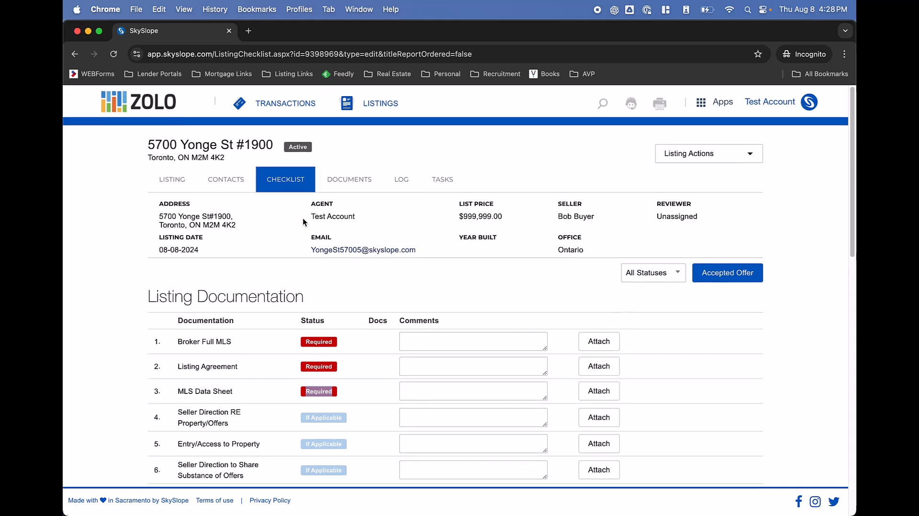
{"action": "scroll", "coordinate": [303, 222], "scroll_direction": "down", "scroll_amount": 1}
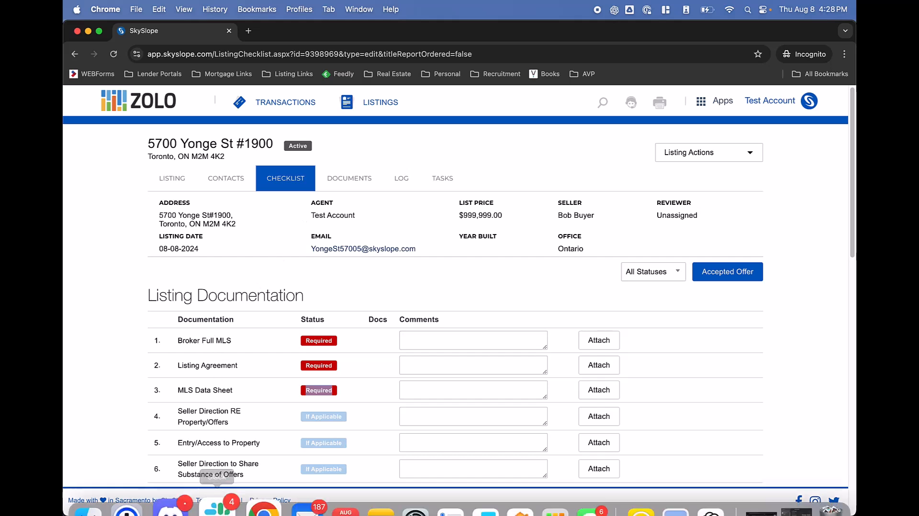
Attach Complete_with_DocuSign_Registration_Expired_.pdf from Downloads to the Broker Full MLS checklist item
{"action": "left_click", "coordinate": [103, 467]}
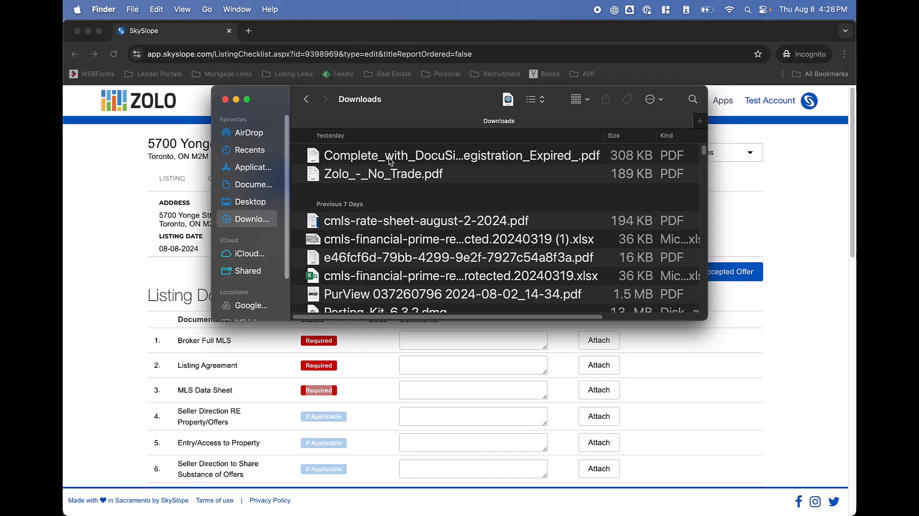
{"action": "left_click_drag", "start_coordinate": [387, 159], "coordinate": [206, 345]}
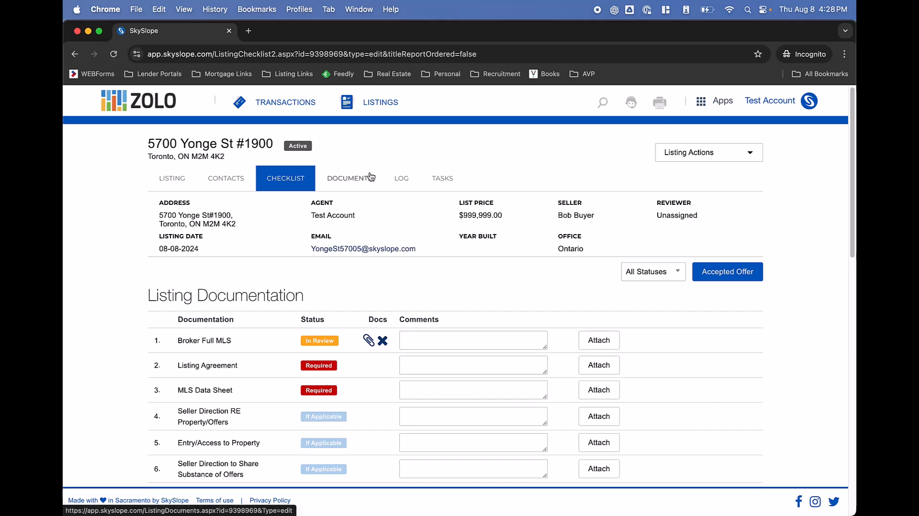
Upload Zolo_-_No_Trade.pdf from the Downloads folder into the listing's Documents list
{"action": "left_click", "coordinate": [369, 177]}
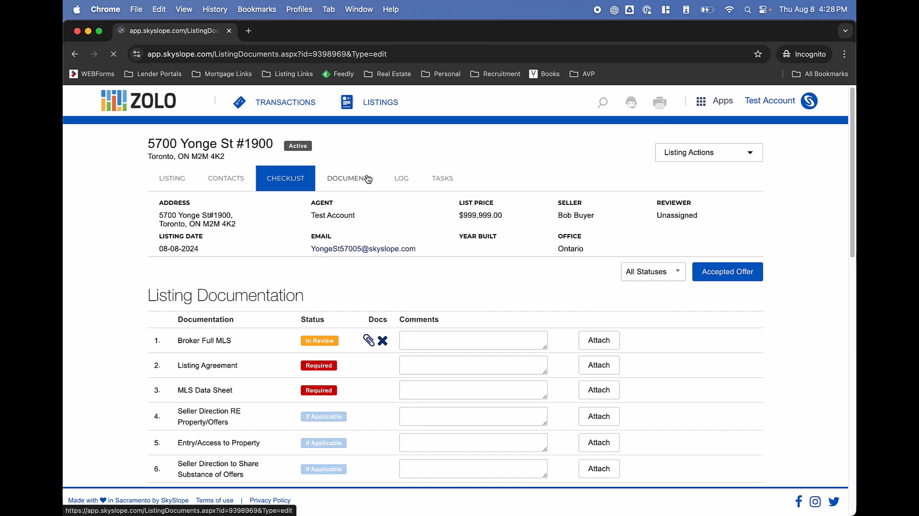
{"action": "key", "text": "super+Tab"}
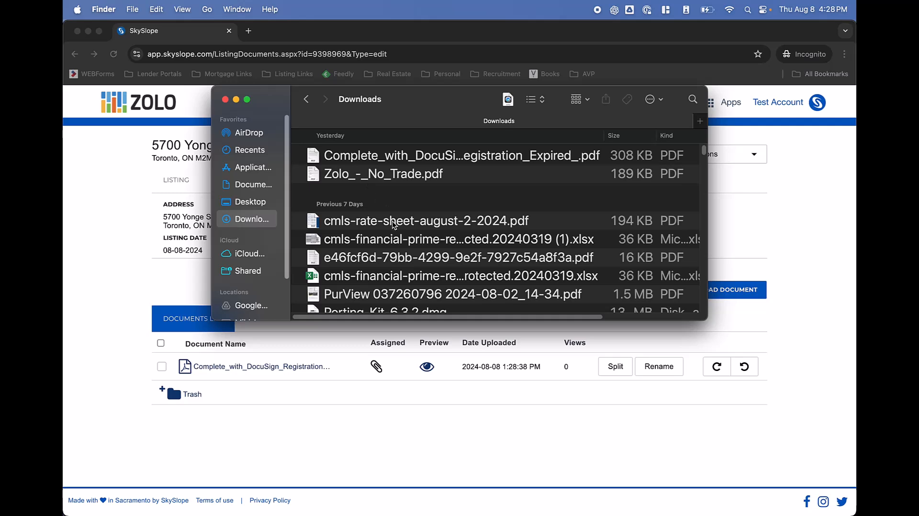
{"action": "key", "text": "super+Tab"}
{"action": "left_click_drag", "start_coordinate": [411, 174], "coordinate": [364, 408]}
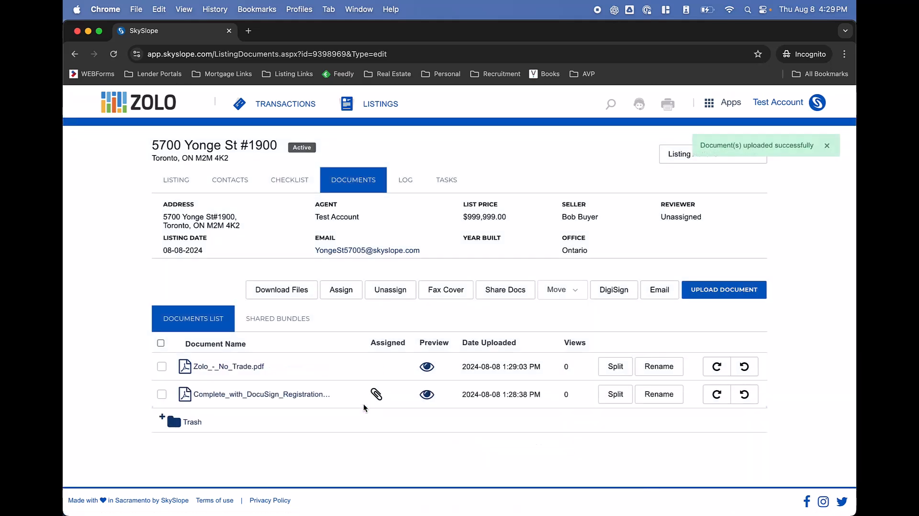
Set up a split of Zolo_-_No_Trade.pdf into document 'inspection', pages 1 to 1, no checklist item
{"action": "left_click", "coordinate": [624, 372]}
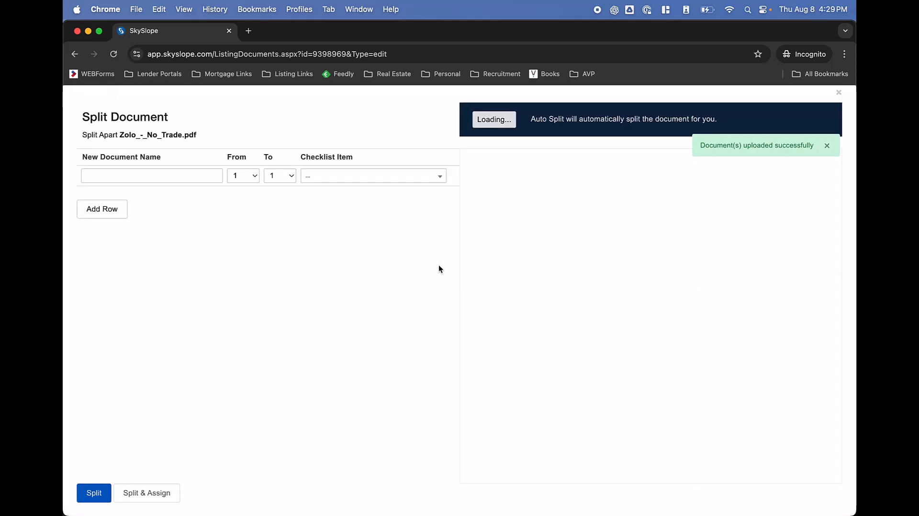
{"action": "left_click", "coordinate": [252, 181]}
{"action": "left_click", "coordinate": [252, 181]}
{"action": "left_click", "coordinate": [276, 179]}
{"action": "left_click", "coordinate": [277, 179]}
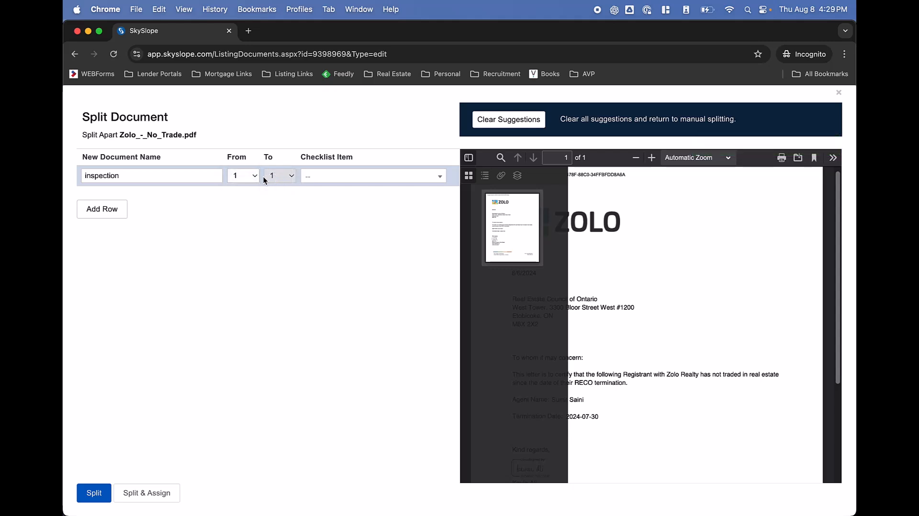
{"action": "left_click", "coordinate": [199, 175]}
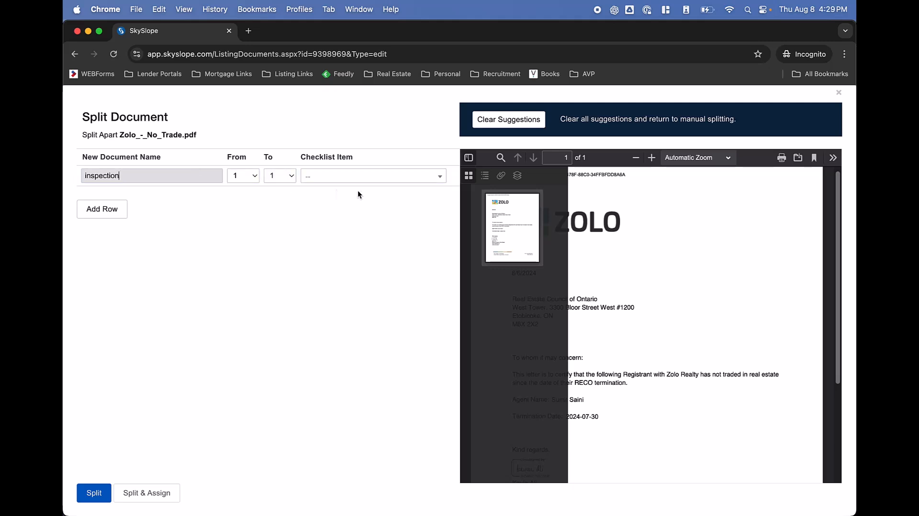
{"action": "left_click", "coordinate": [368, 181]}
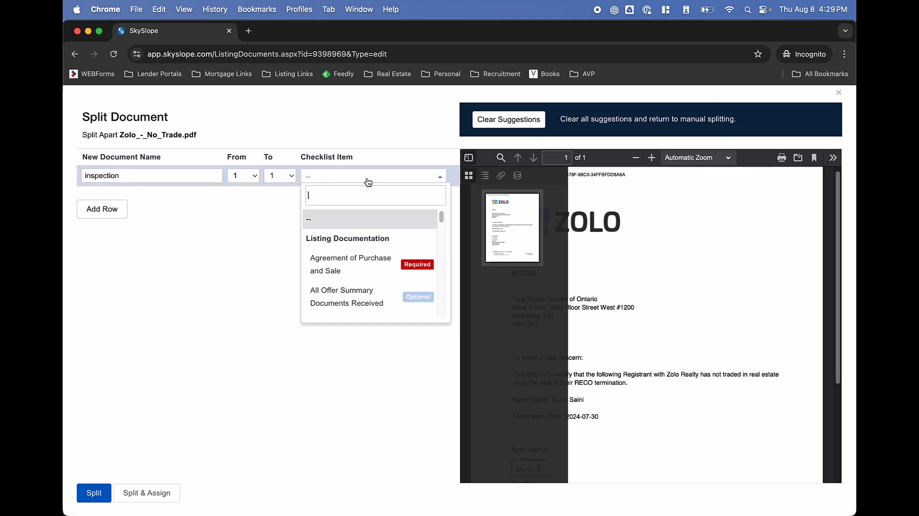
{"action": "left_click", "coordinate": [368, 182]}
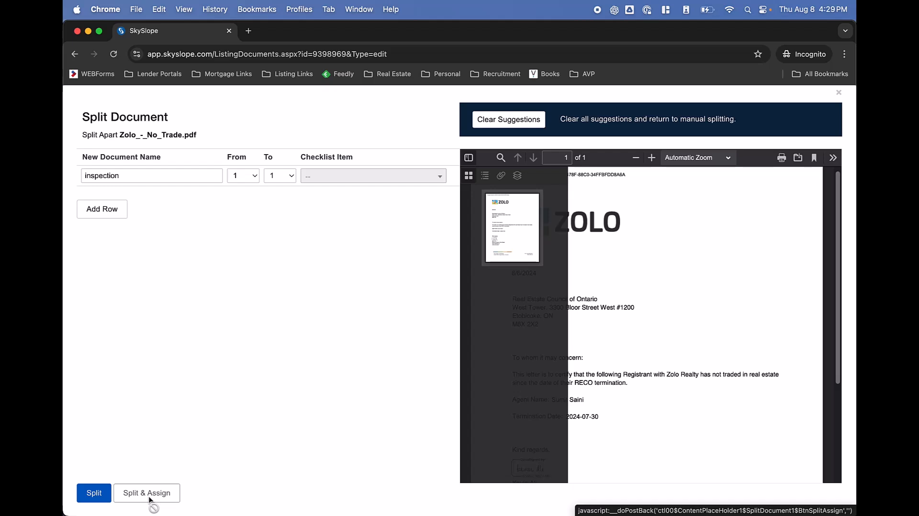
Cancel the split and review the 30-item Listing Documentation checklist
{"action": "left_click", "coordinate": [839, 90]}
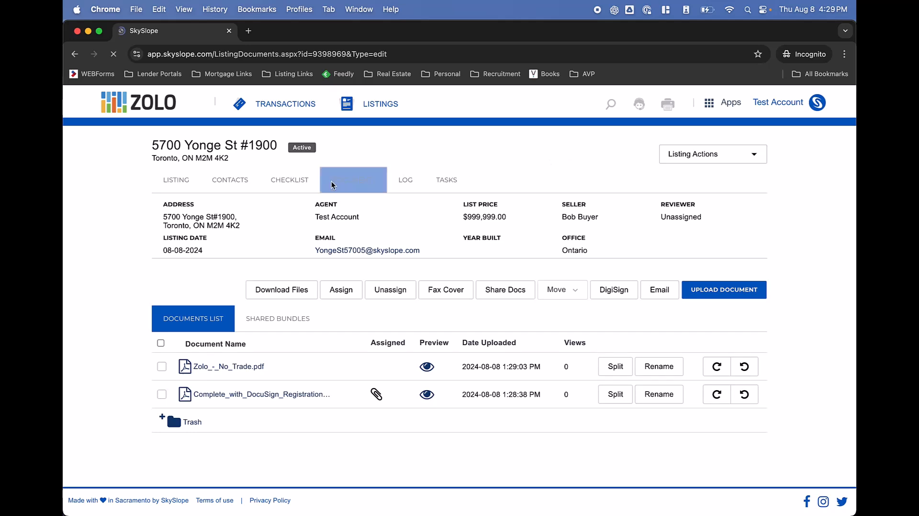
{"action": "left_click", "coordinate": [311, 180]}
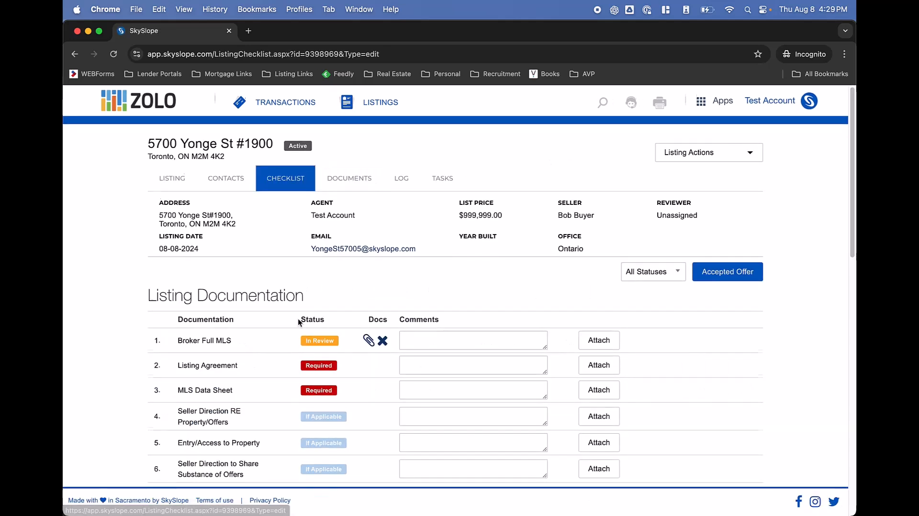
{"action": "scroll", "coordinate": [299, 322], "scroll_direction": "down", "scroll_amount": 10}
{"action": "scroll", "coordinate": [299, 322], "scroll_direction": "down", "scroll_amount": 3}
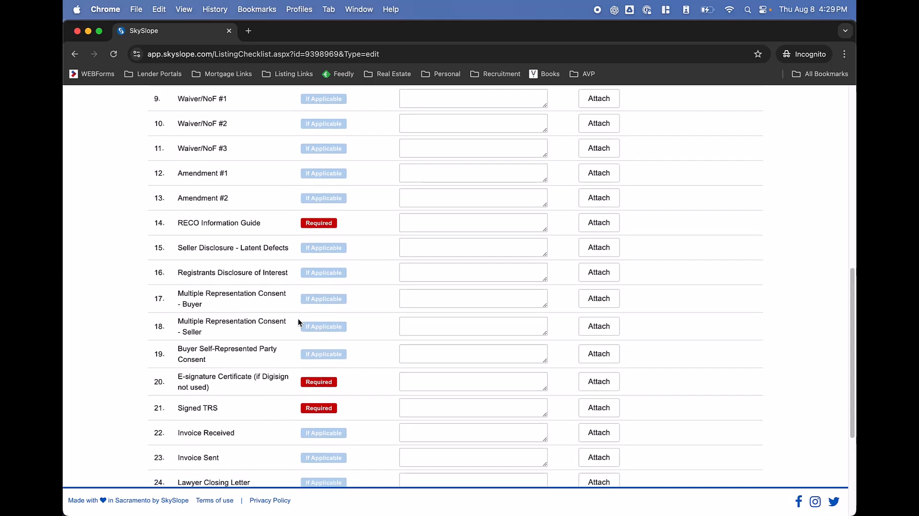
{"action": "scroll", "coordinate": [299, 322], "scroll_direction": "down", "scroll_amount": 6}
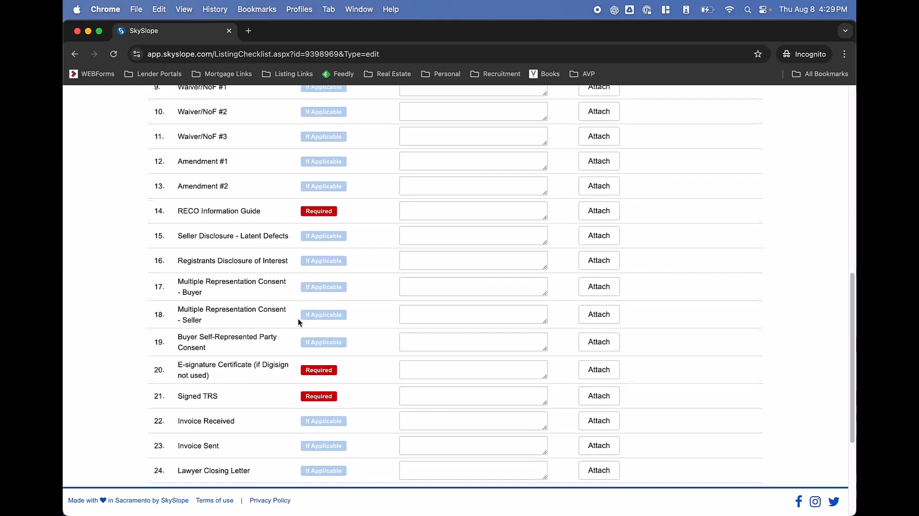
{"action": "scroll", "coordinate": [299, 322], "scroll_direction": "up", "scroll_amount": 18}
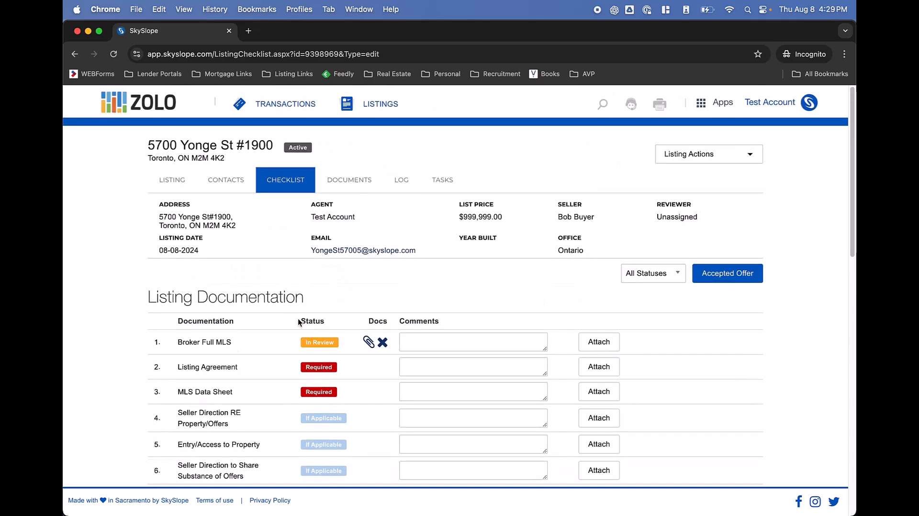